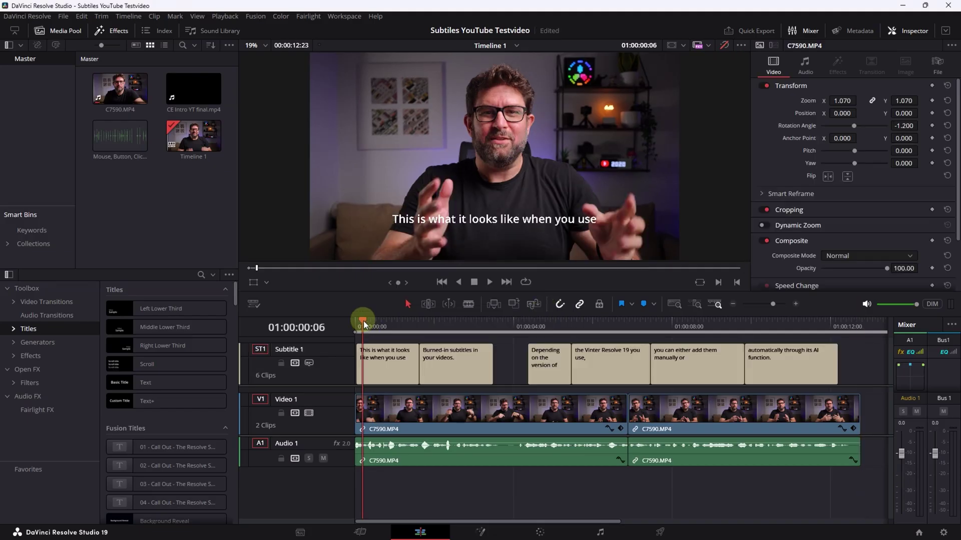
Play the timeline to preview the AI-generated captions over the video
click(476, 283)
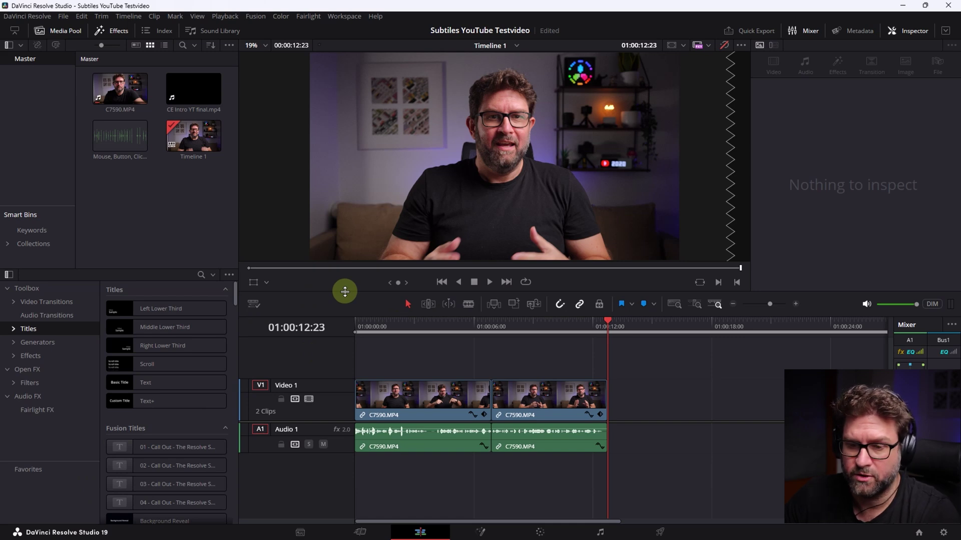
Enlarge the area above Video 1, zoom in on the clips, and return the playhead to 01:00:00:00
drag(316, 422, 317, 434)
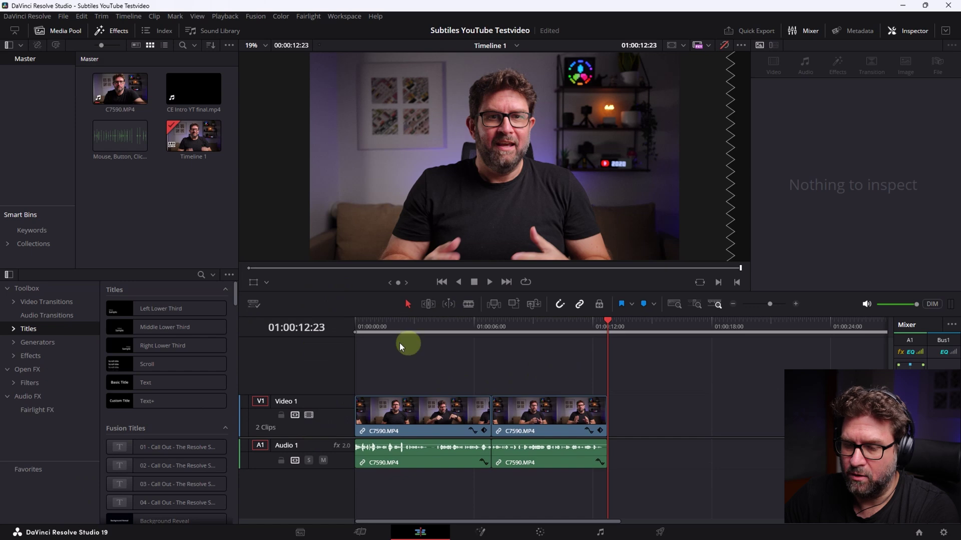
click(796, 304)
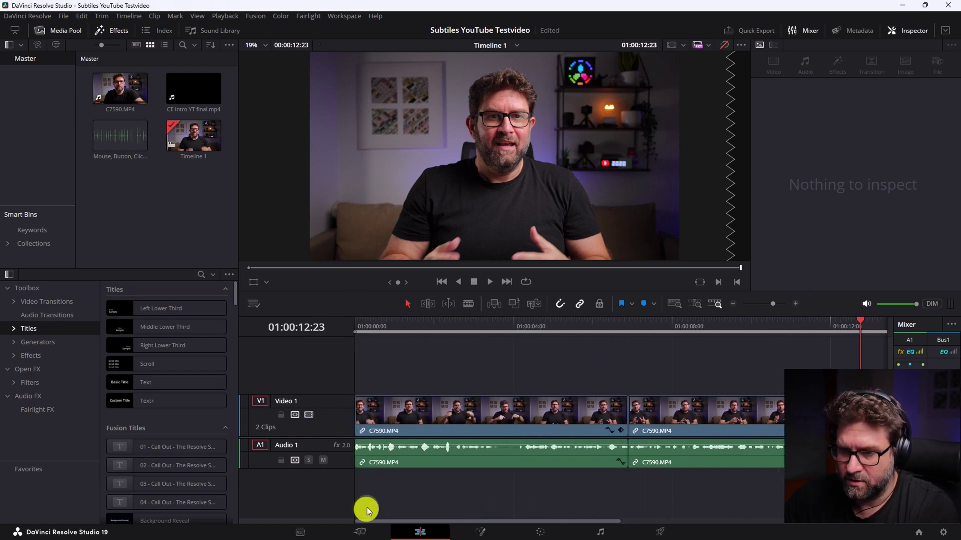
drag(368, 326, 322, 323)
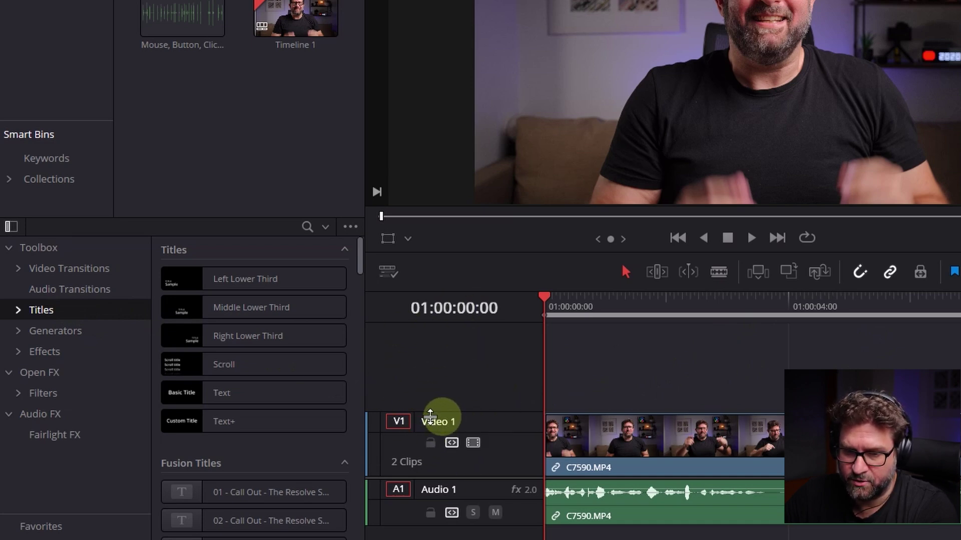
Add an empty Subtitle 1 track above Video 1, resize the track rows, and check its settings
right_click(454, 376)
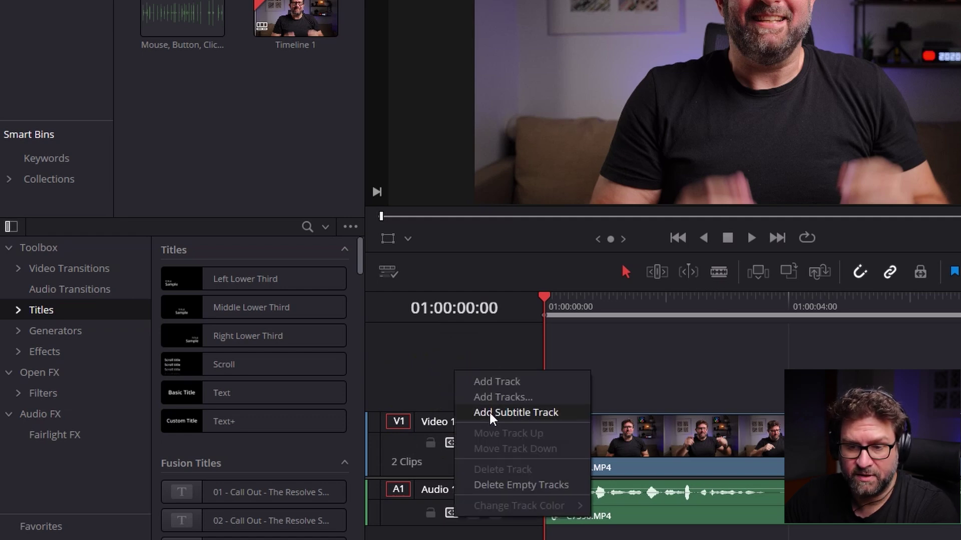
click(490, 414)
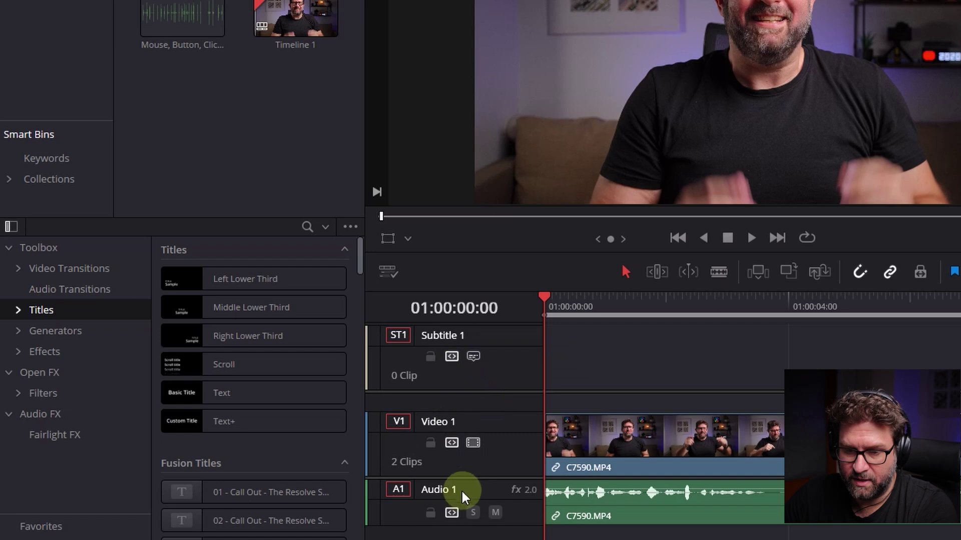
drag(462, 488, 471, 520)
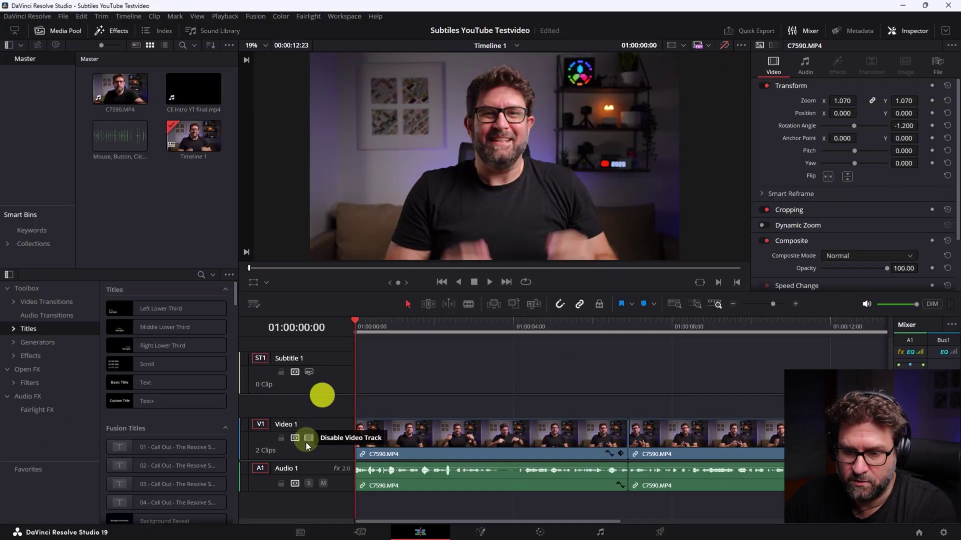
drag(306, 462, 319, 392)
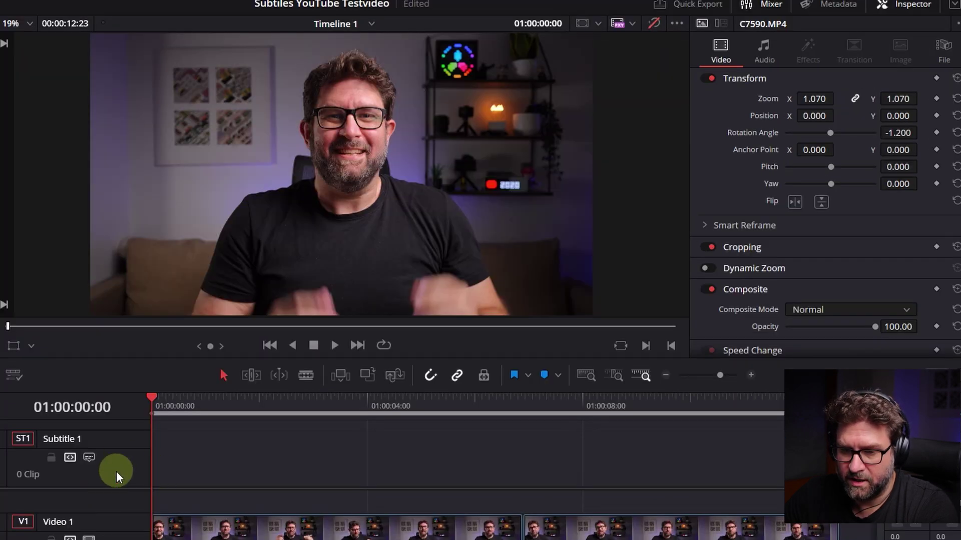
click(116, 471)
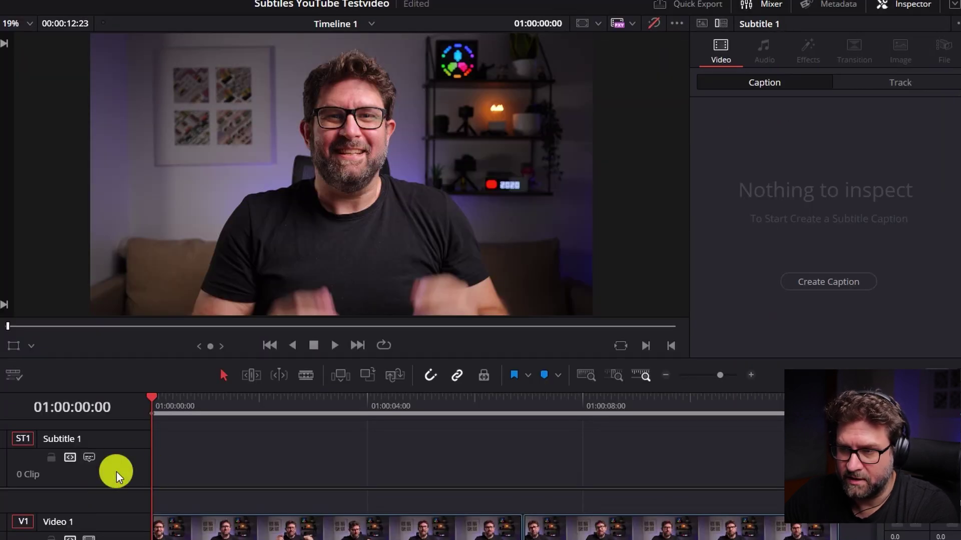
click(912, 7)
Create a placeholder 'Subtitle' caption spanning 01:00:00:00–01:00:01:16, preview it, and select it
click(912, 7)
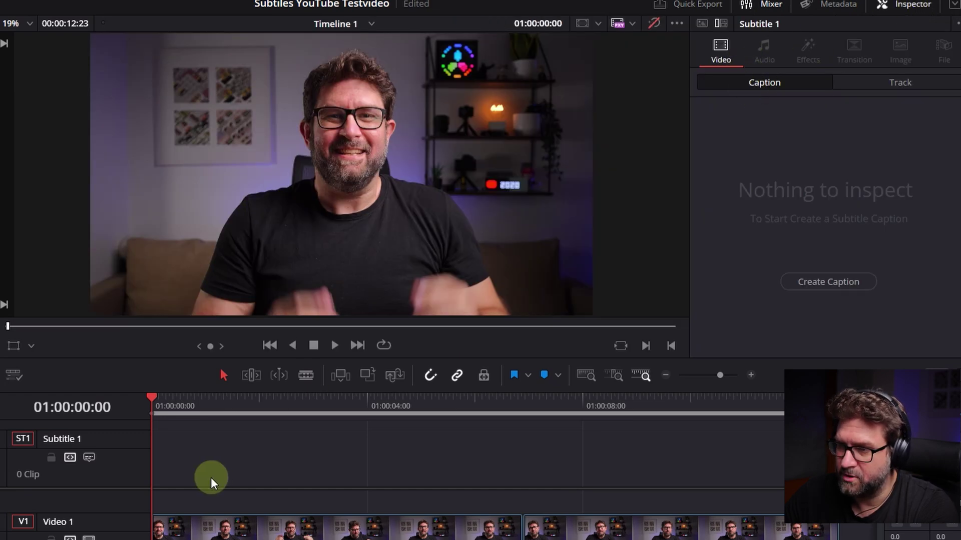
click(845, 283)
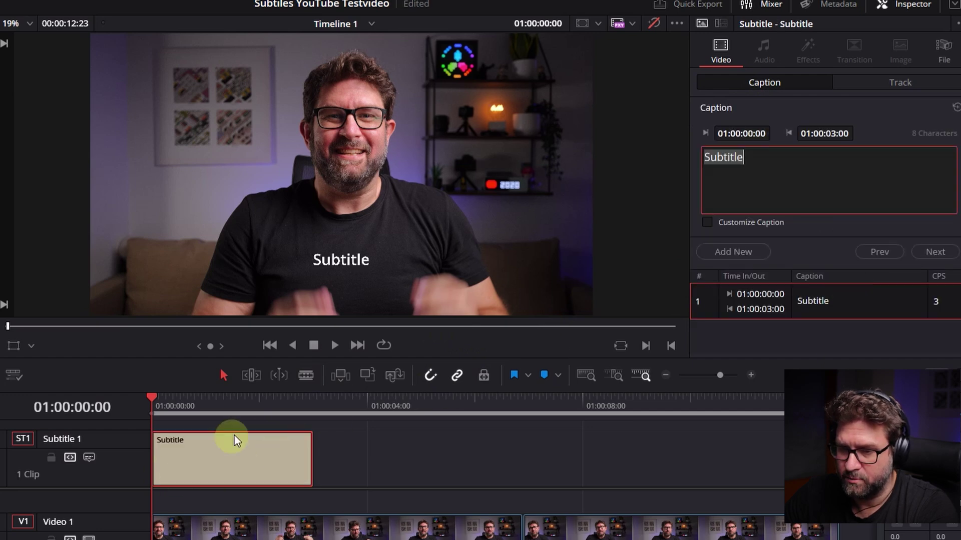
click(334, 345)
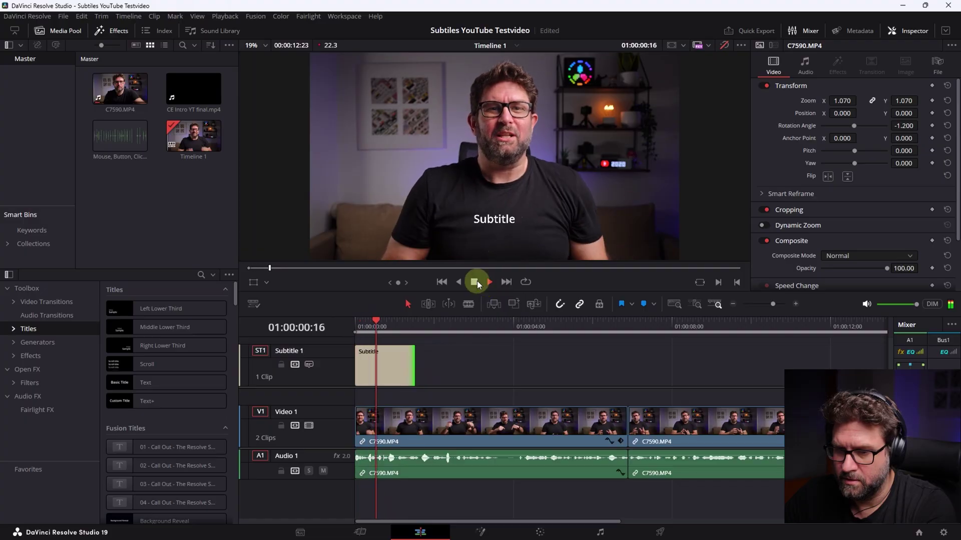
click(474, 282)
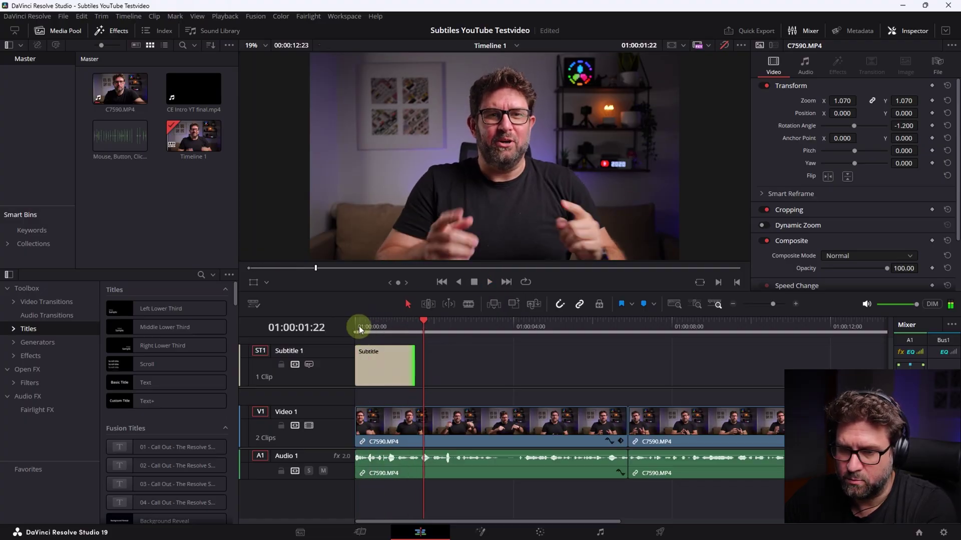
drag(359, 326, 344, 322)
click(382, 368)
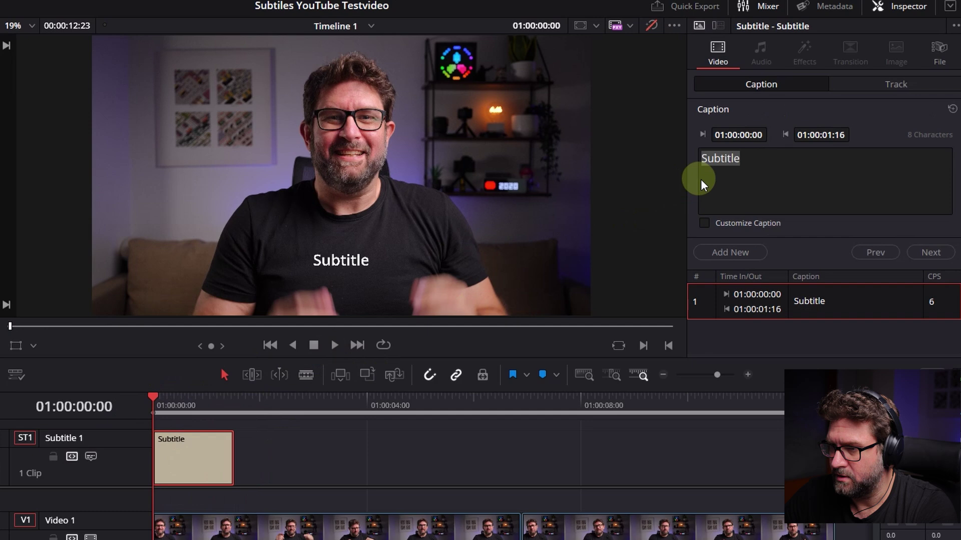
Replace the caption text with 'This is what it looks like when you use' and preview it
click(800, 153)
drag(760, 163, 696, 163)
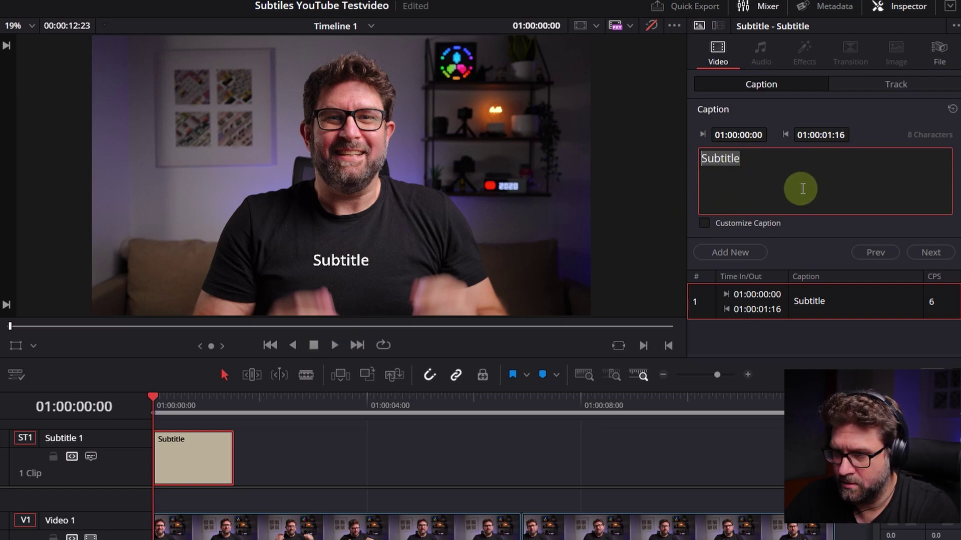
text(This is what it looks like when you use)
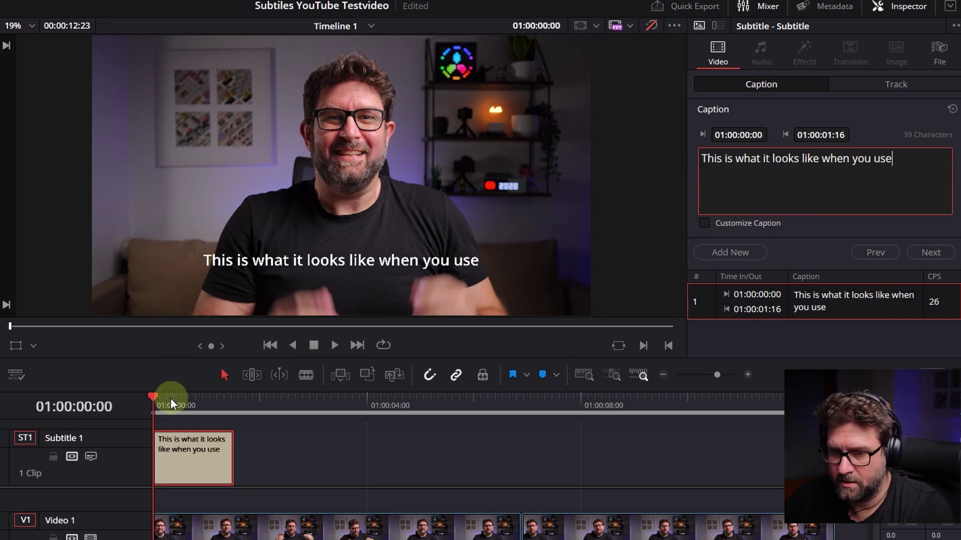
drag(170, 398, 140, 400)
click(335, 346)
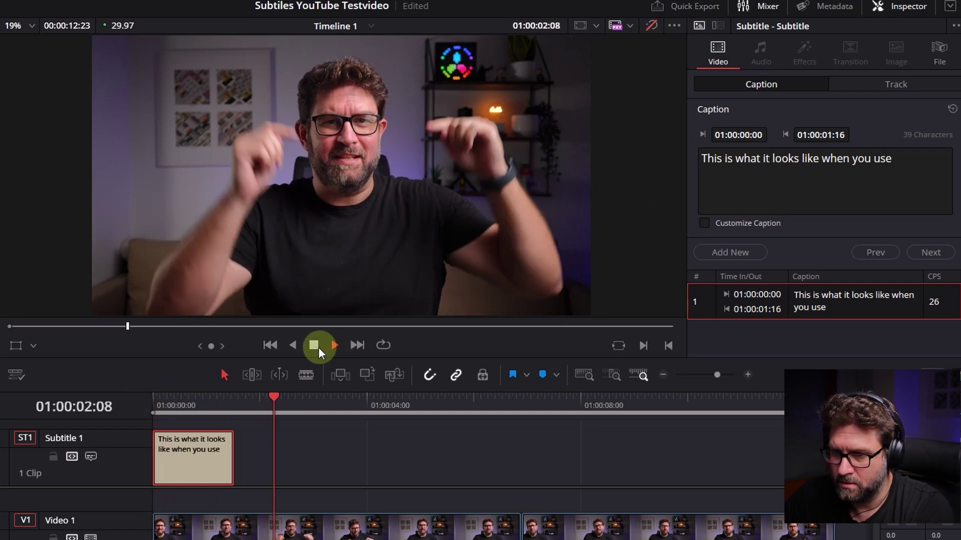
click(314, 348)
click(232, 403)
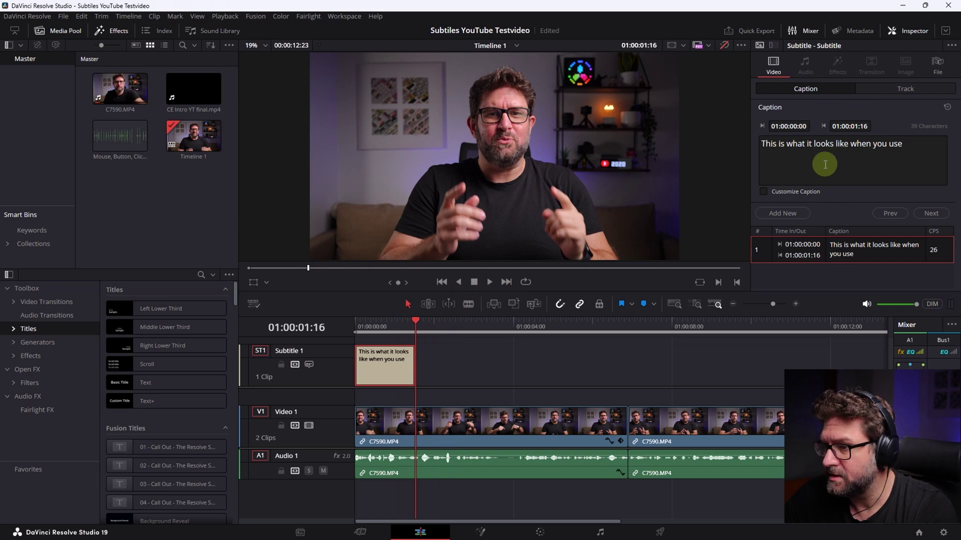
Add a second caption and trim it to end at 01:00:03:28 where the phrase ends
click(783, 213)
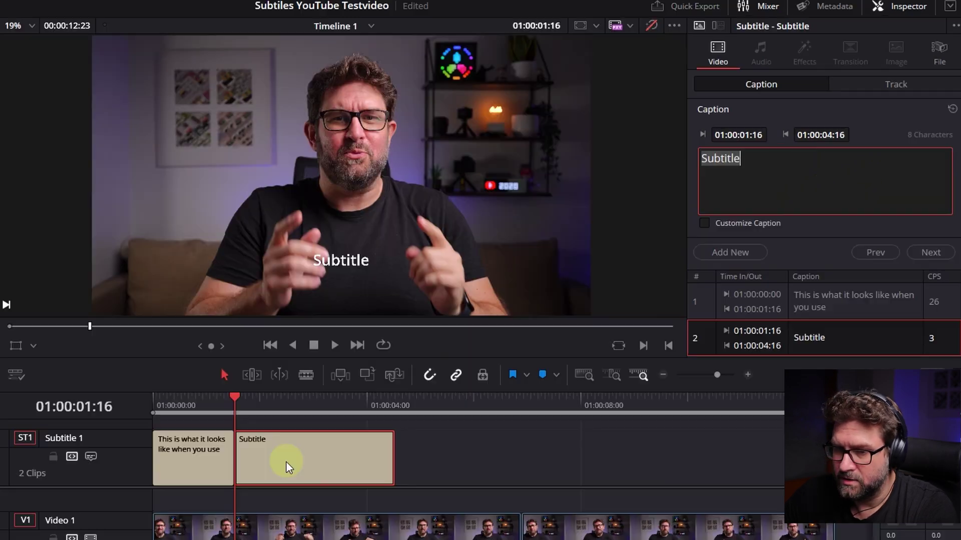
click(305, 458)
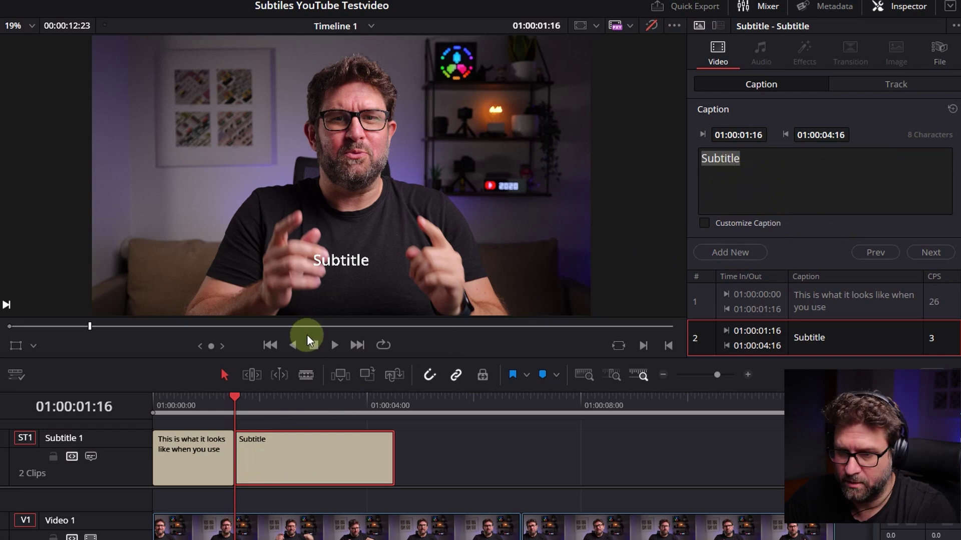
click(332, 348)
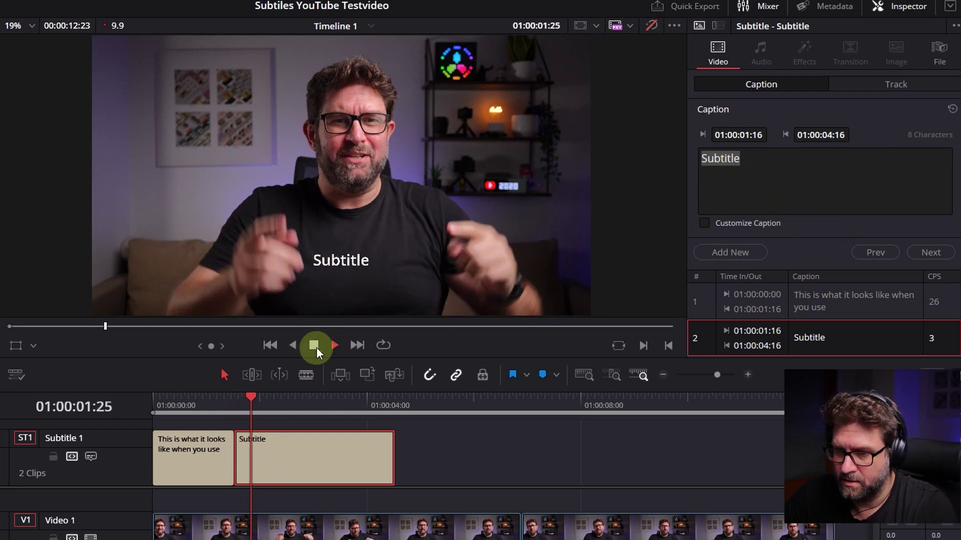
click(182, 410)
key(space)
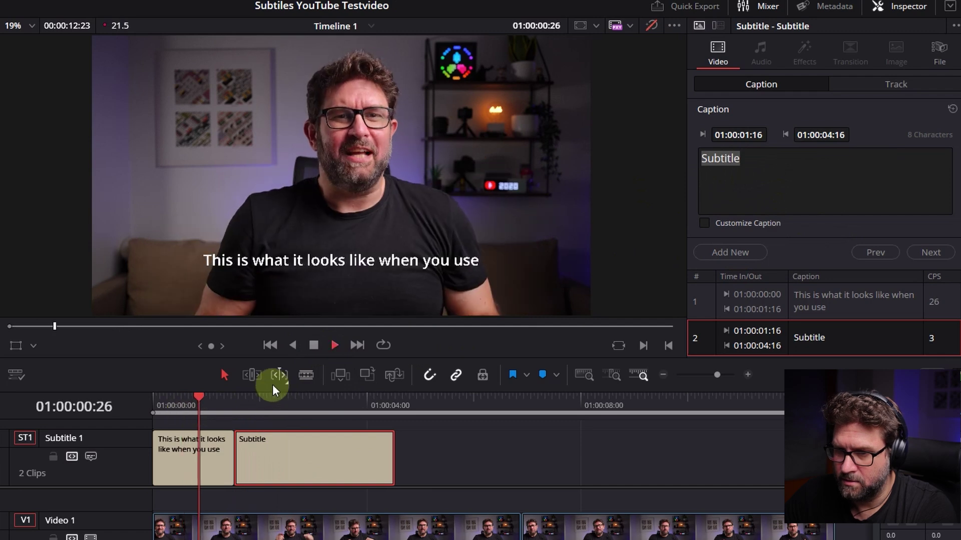
click(311, 345)
drag(393, 453, 362, 452)
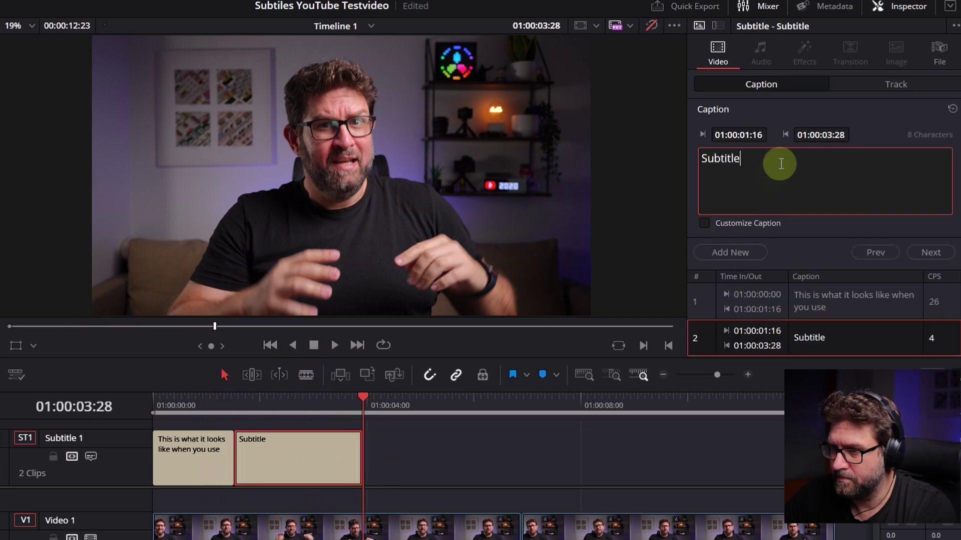
Paste 'burned in sub titles in your videos.' as its text and review both captions
double_click(706, 160)
text(burned in sub titles in your videos.)
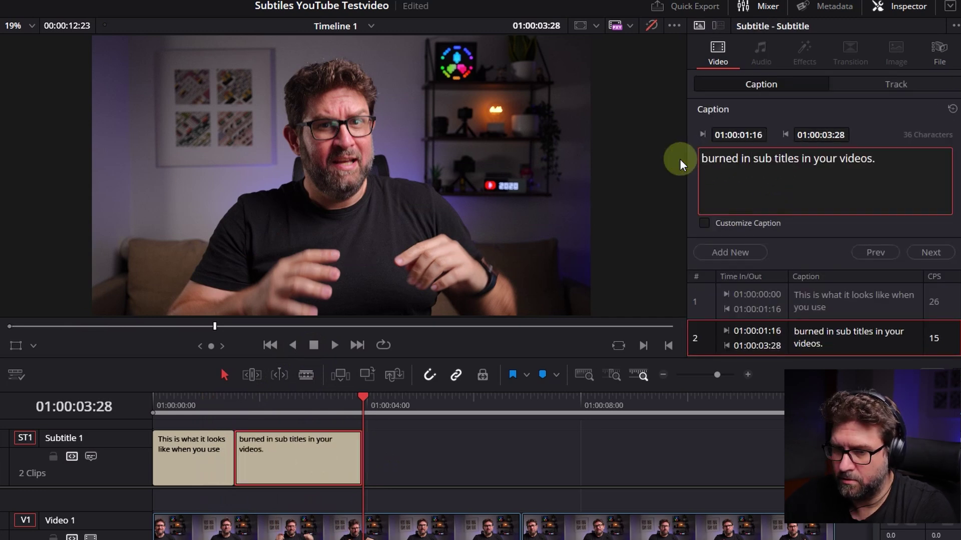
click(159, 405)
drag(159, 406, 133, 401)
click(329, 346)
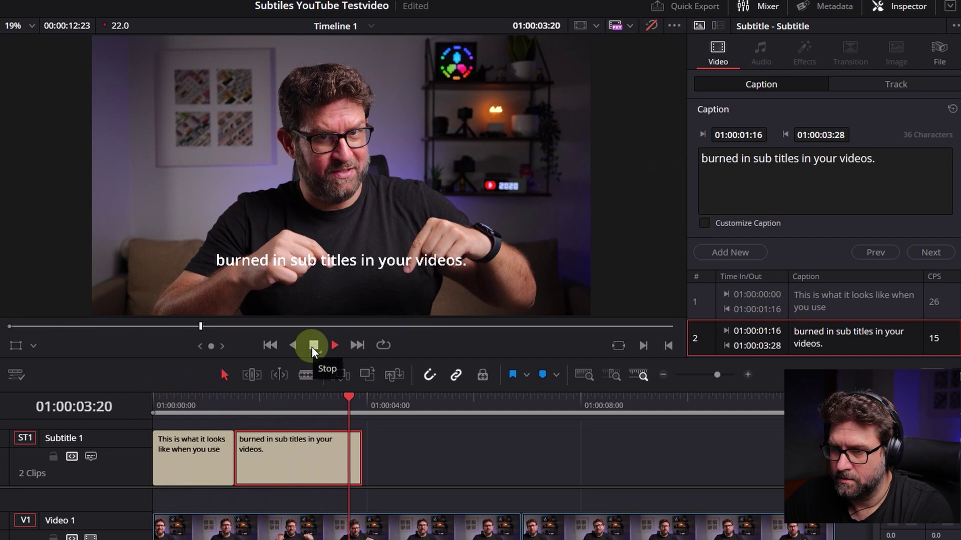
click(311, 346)
drag(390, 400, 371, 401)
Add a third caption reading 'Depending' and play back the finished subtitle track
click(730, 252)
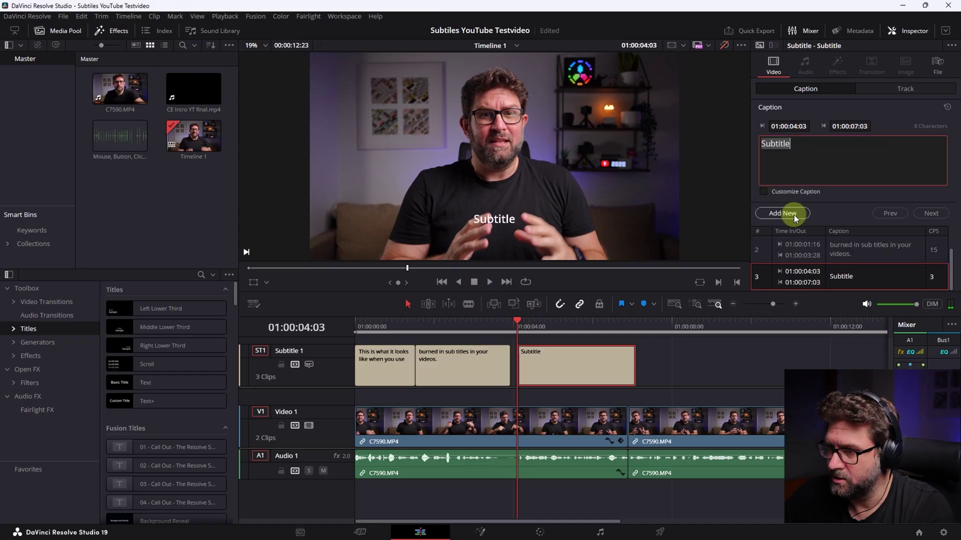
click(335, 346)
click(313, 345)
double_click(759, 168)
text(Depending)
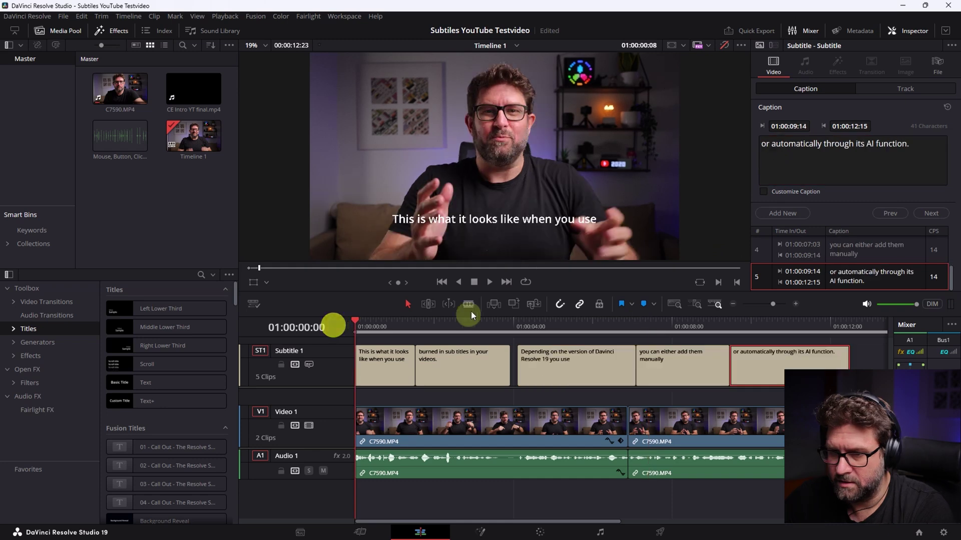
click(489, 282)
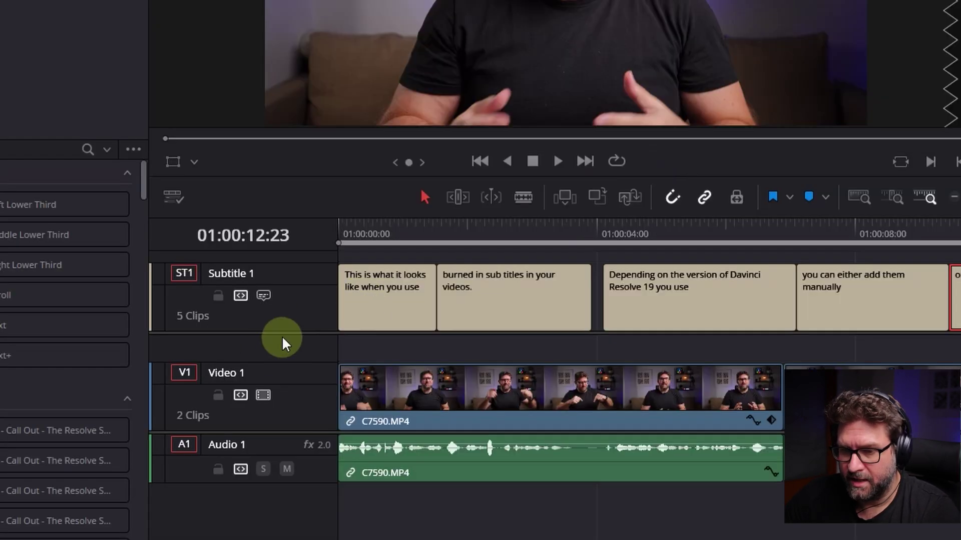
Delete the manually made Subtitle 1 track along with its five captions
drag(284, 334, 282, 342)
right_click(292, 323)
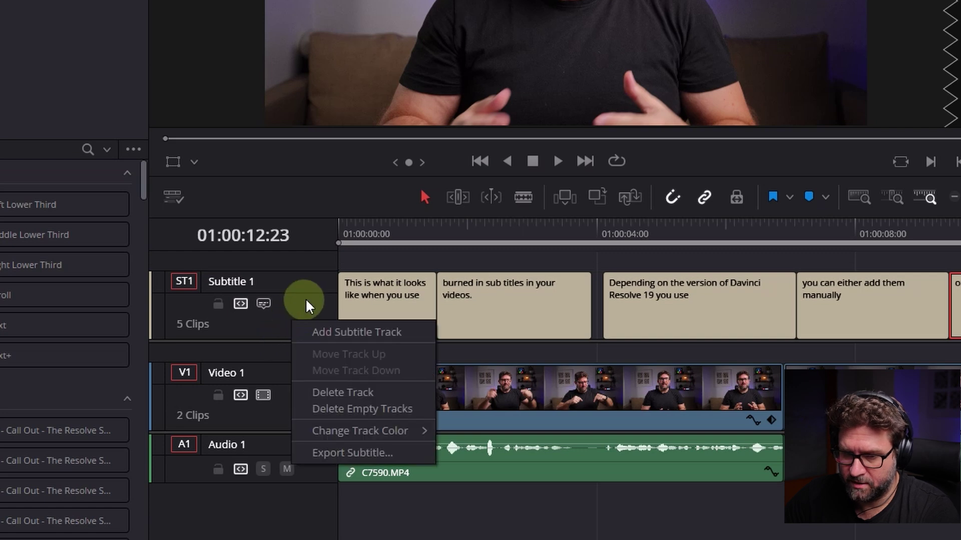
click(369, 392)
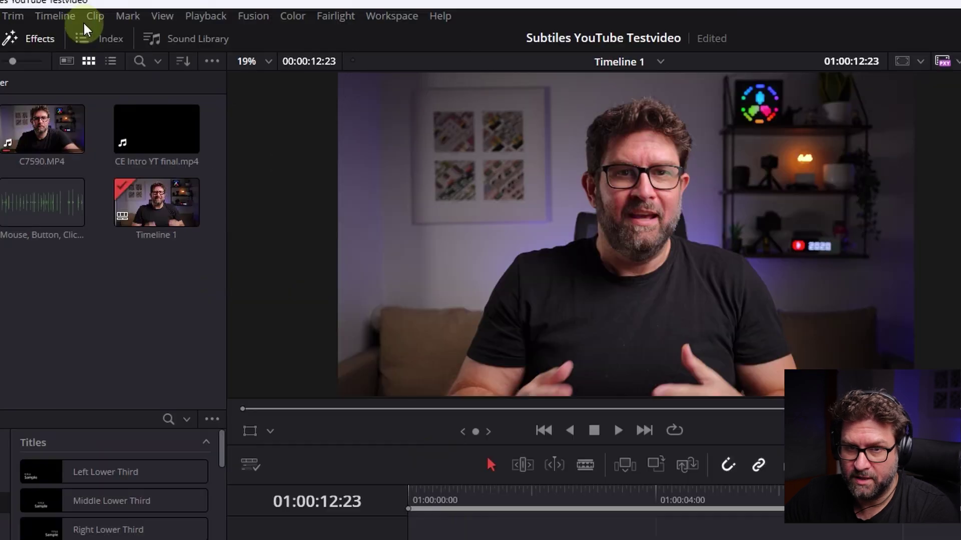
Create subtitles from audio with Auto language, 42 characters, single line, and 0 gap
click(129, 16)
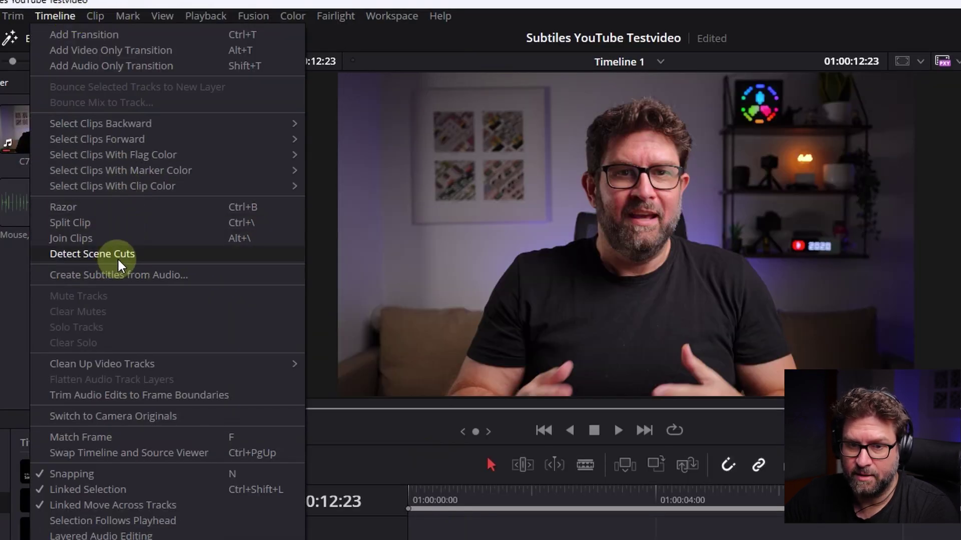
click(152, 275)
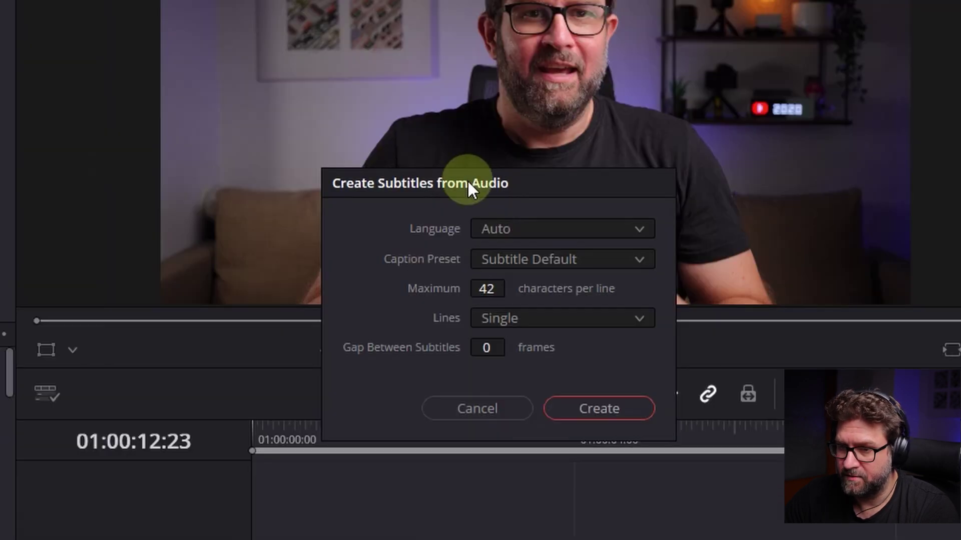
drag(467, 181, 484, 178)
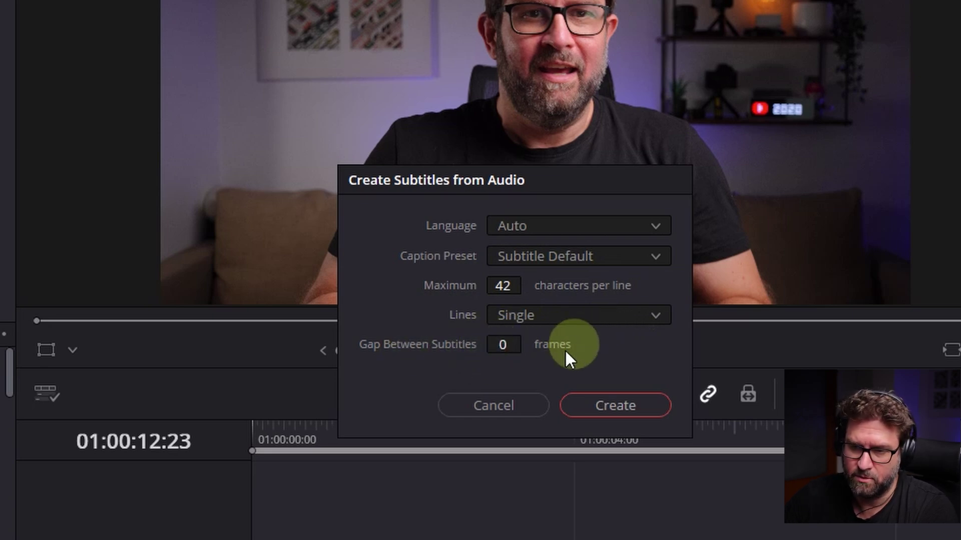
drag(494, 188, 501, 189)
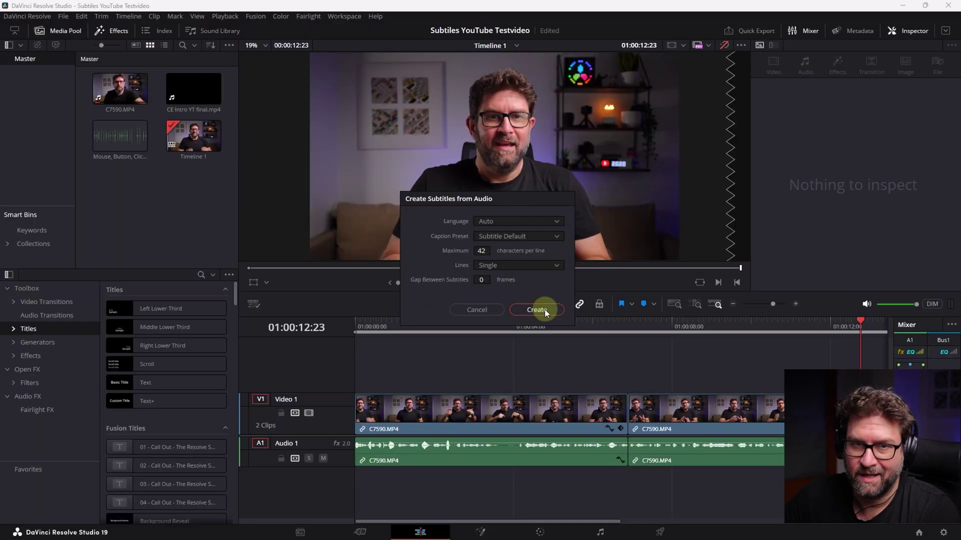
click(544, 309)
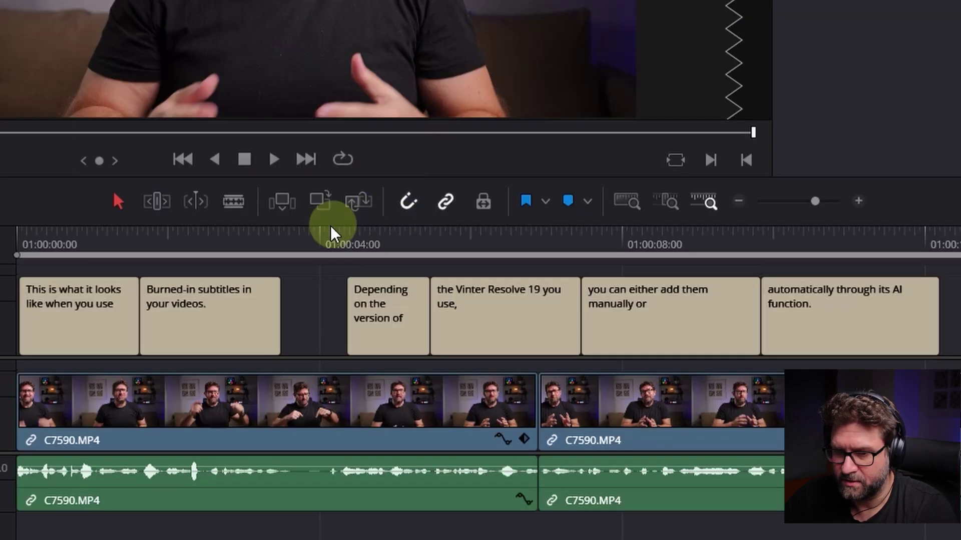
Play the six AI-generated captions from the timeline start to review them
drag(39, 243, 2, 239)
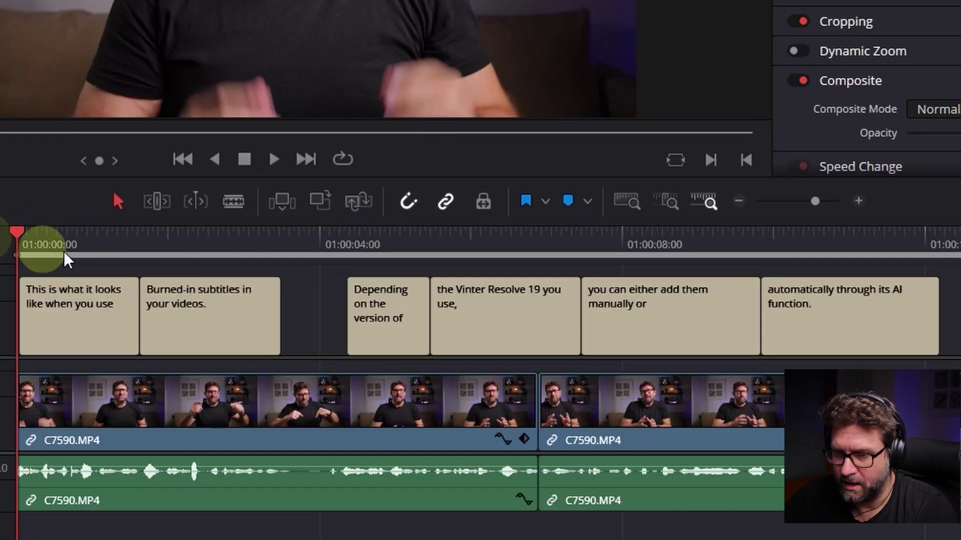
click(272, 160)
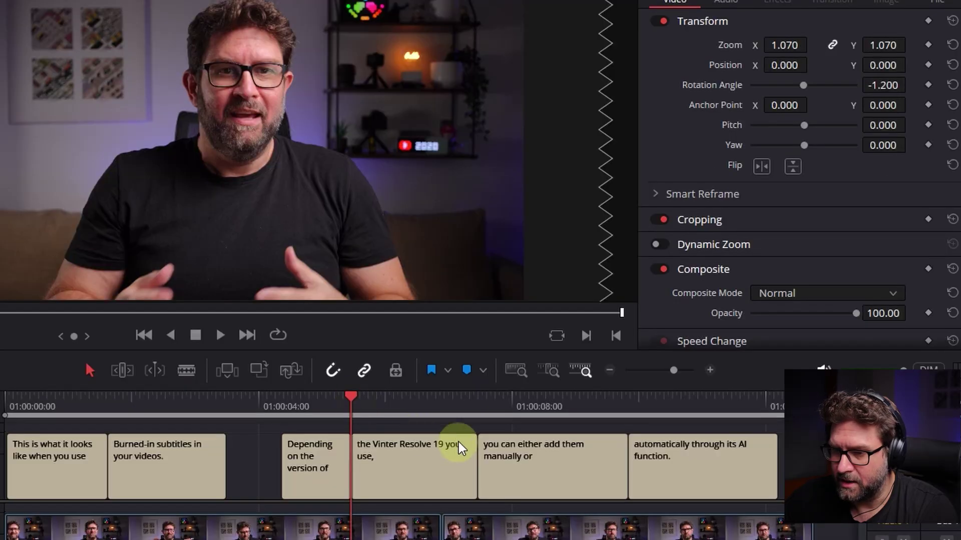
Change 'Vinter' to 'Davinci' in the fourth caption so it reads 'the Davinci Resolve 19 you use,'
click(373, 398)
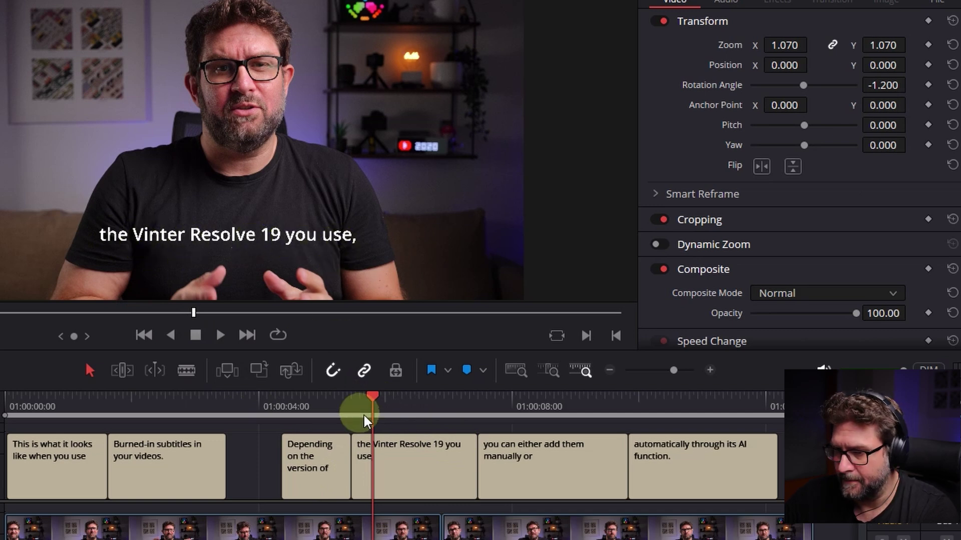
click(417, 465)
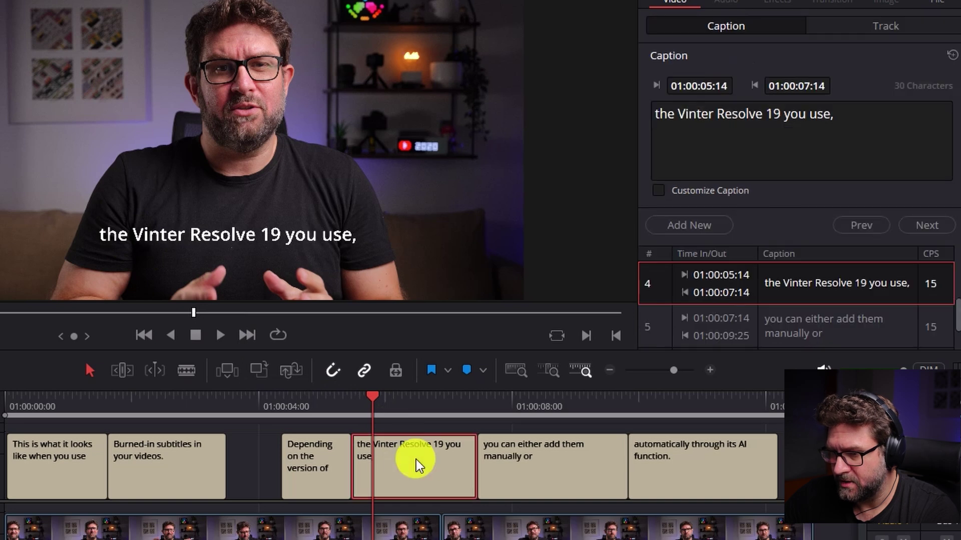
double_click(696, 114)
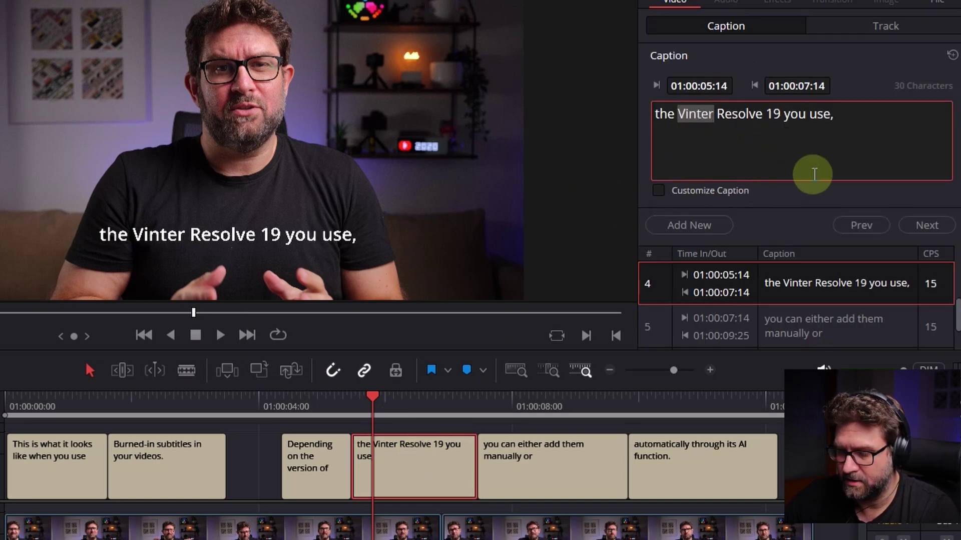
text(Davinci)
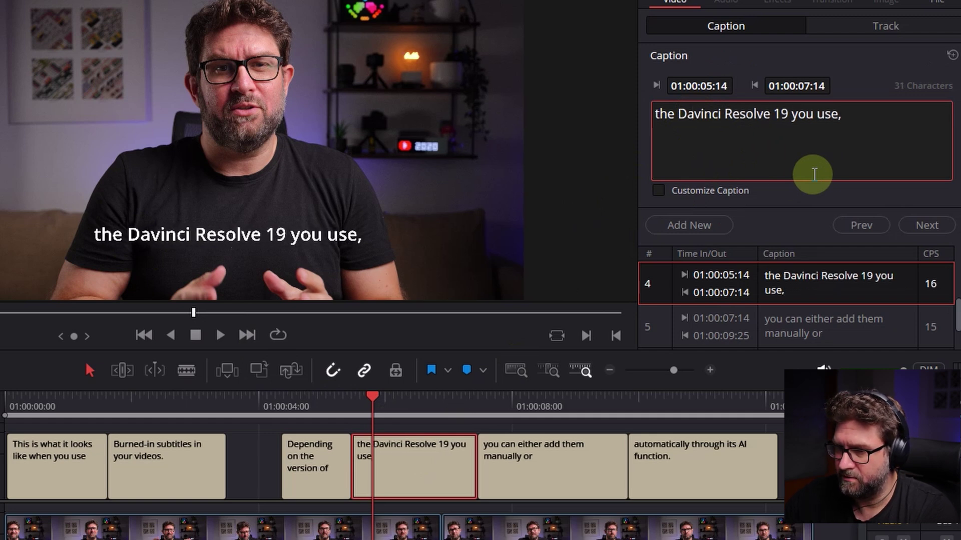
Play the timeline from the start to check the corrected caption
click(9, 403)
key(space)
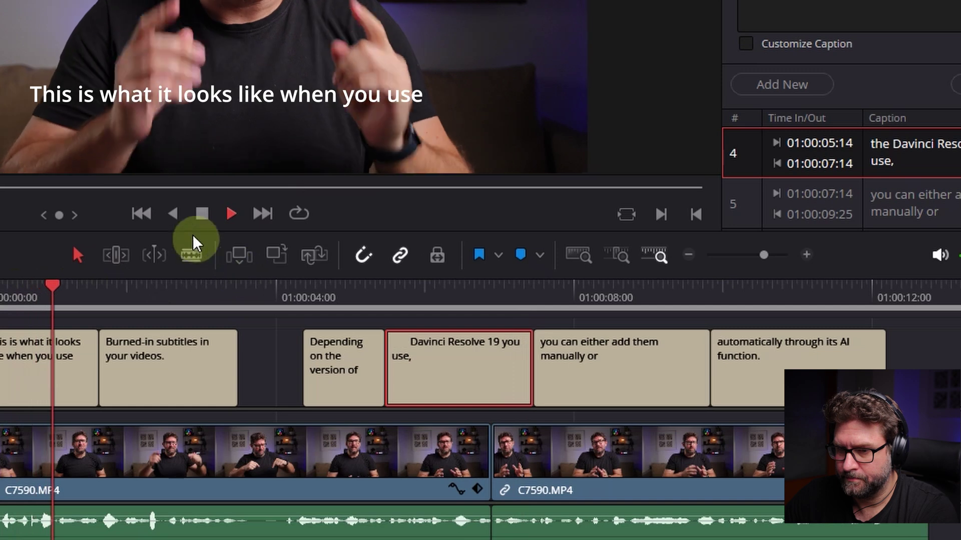
click(201, 214)
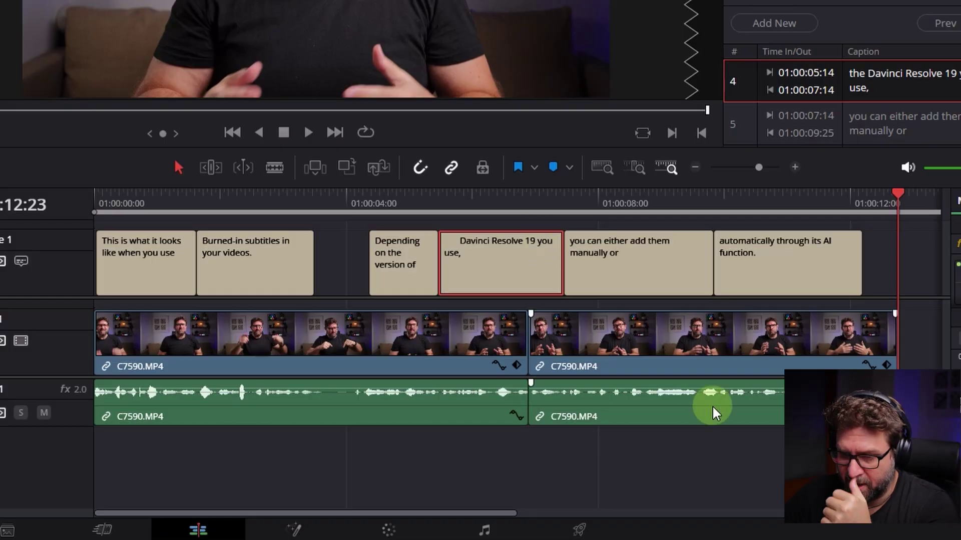
click(586, 531)
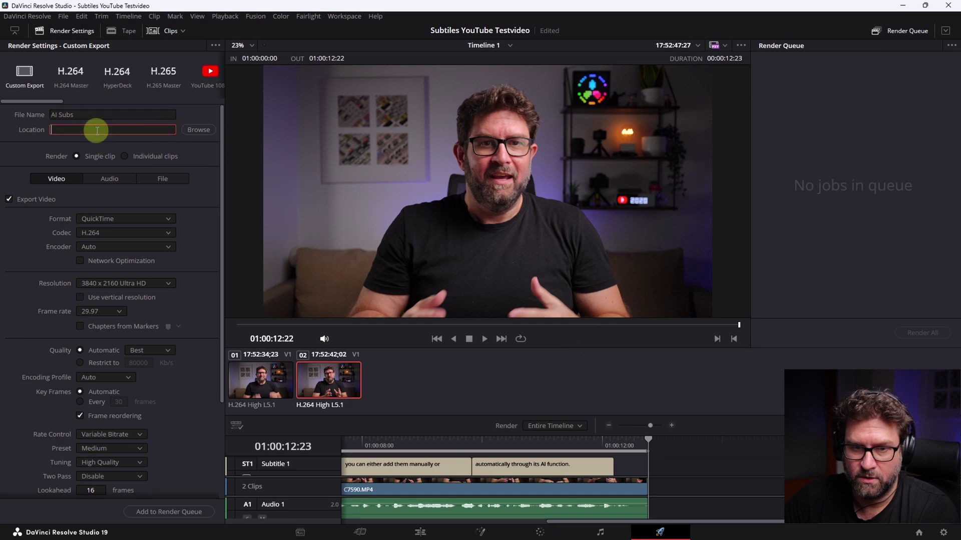
Set the render location to the Desktop and the format to MP4
click(56, 131)
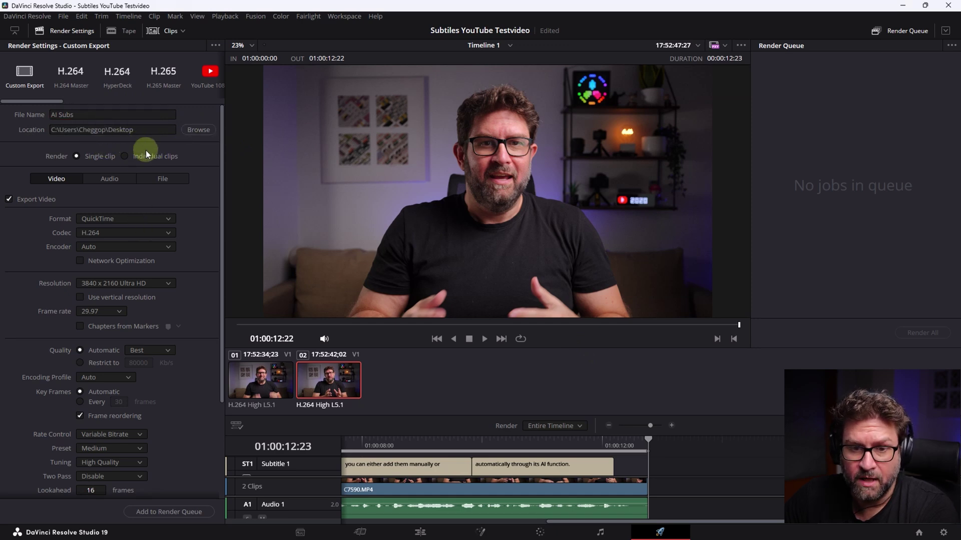
click(101, 220)
click(111, 286)
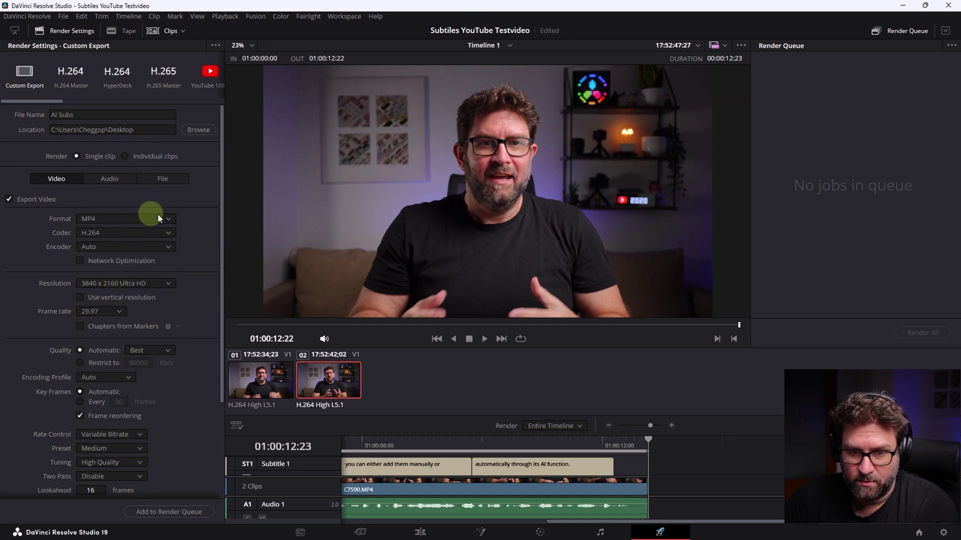
scroll(199, 220, down, 3)
Restrict the video quality to 50000 Kb/s
click(86, 302)
click(132, 303)
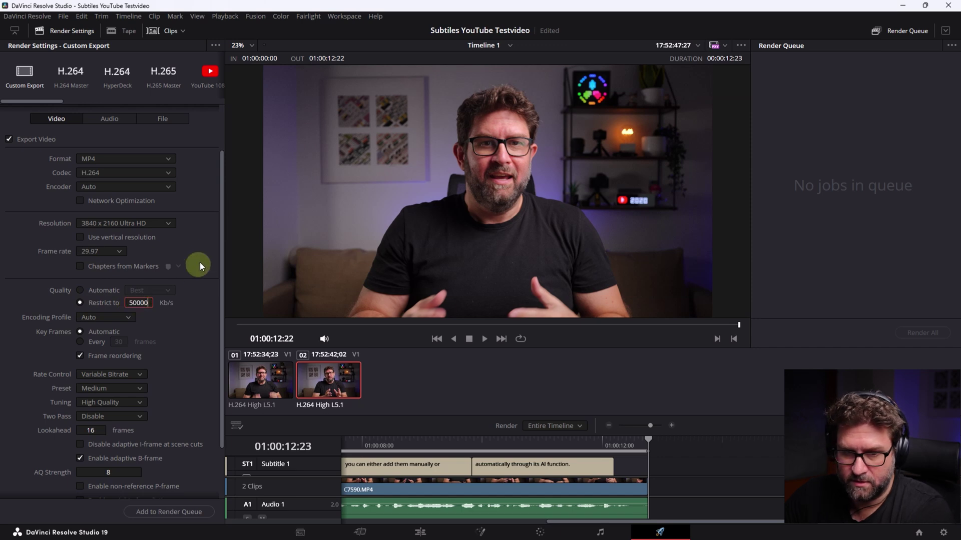
scroll(219, 238, down, 3)
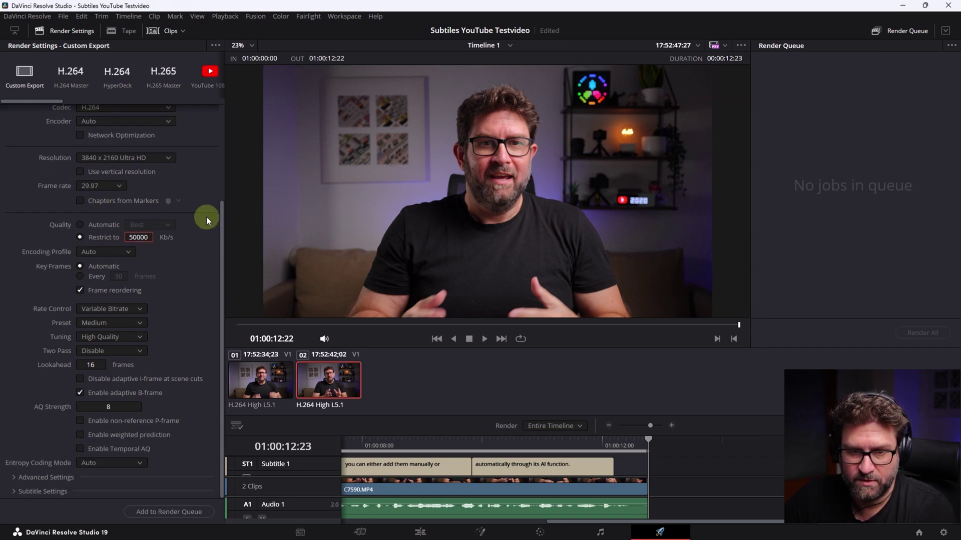
key(Return)
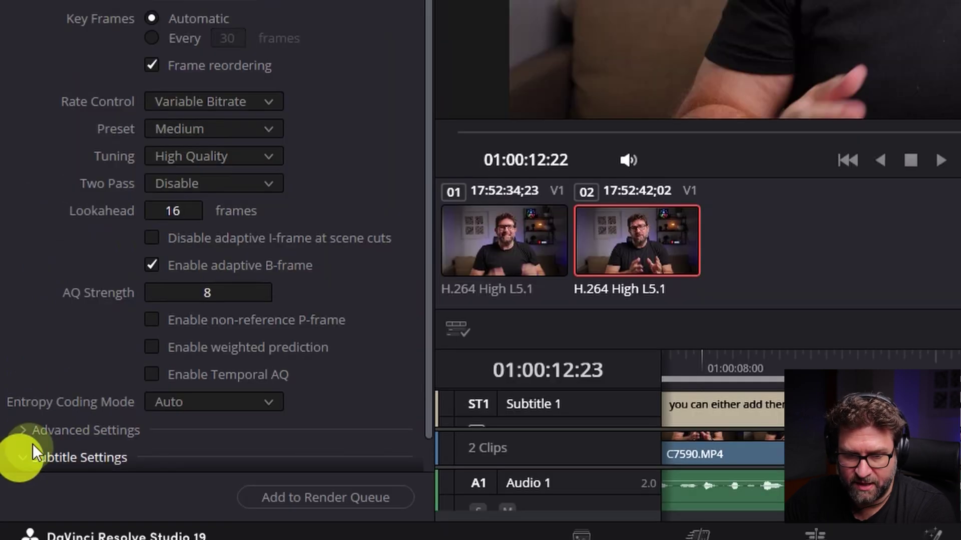
click(13, 491)
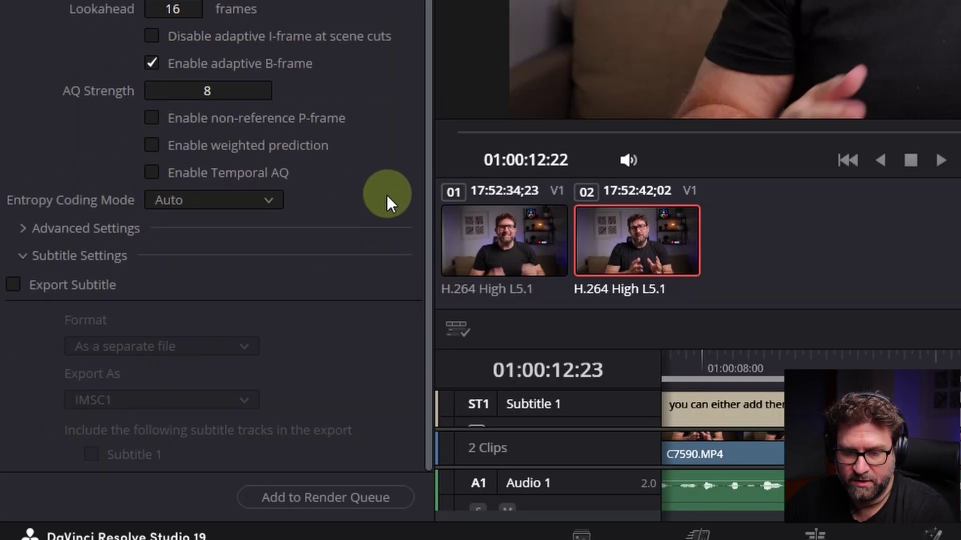
Export subtitles burned into the video and queue AI Subs.mp4 as a render job
click(14, 285)
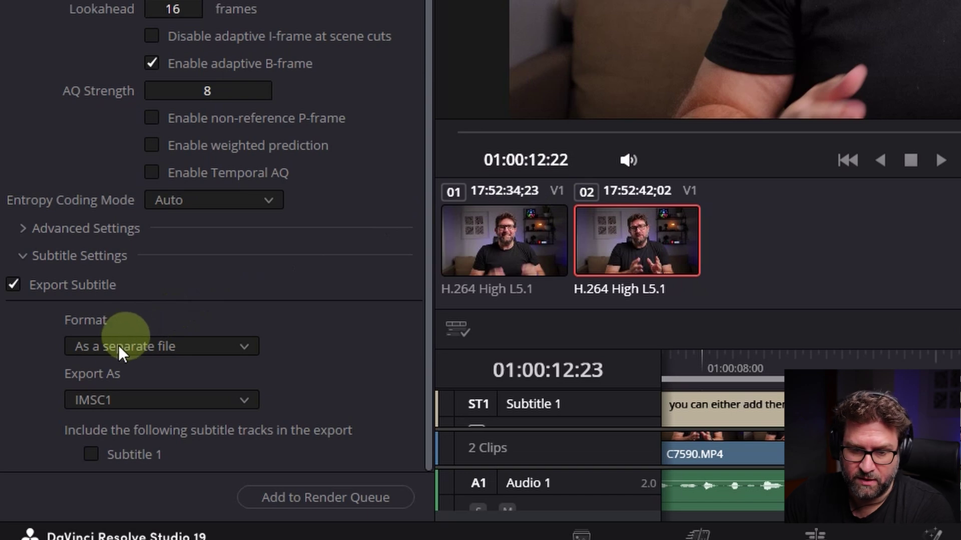
click(377, 502)
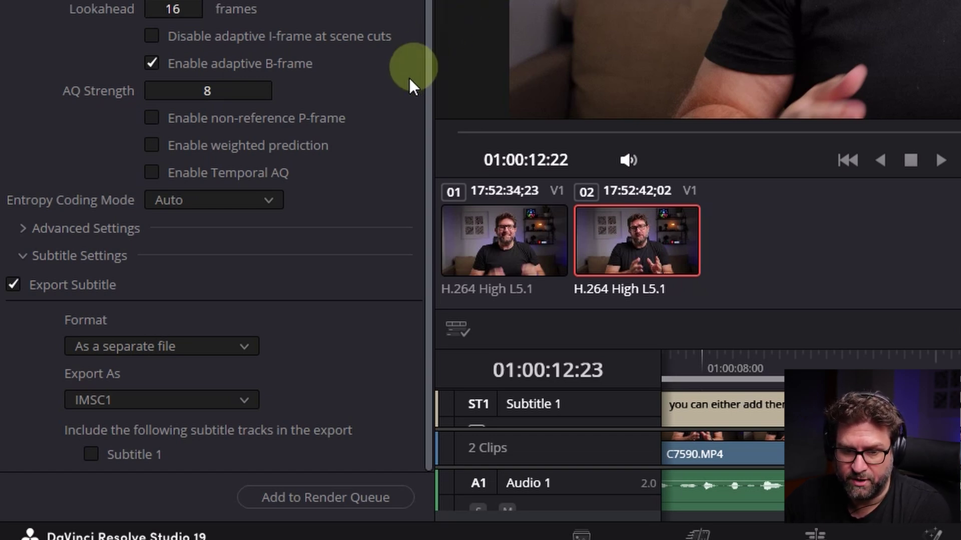
click(182, 350)
click(168, 414)
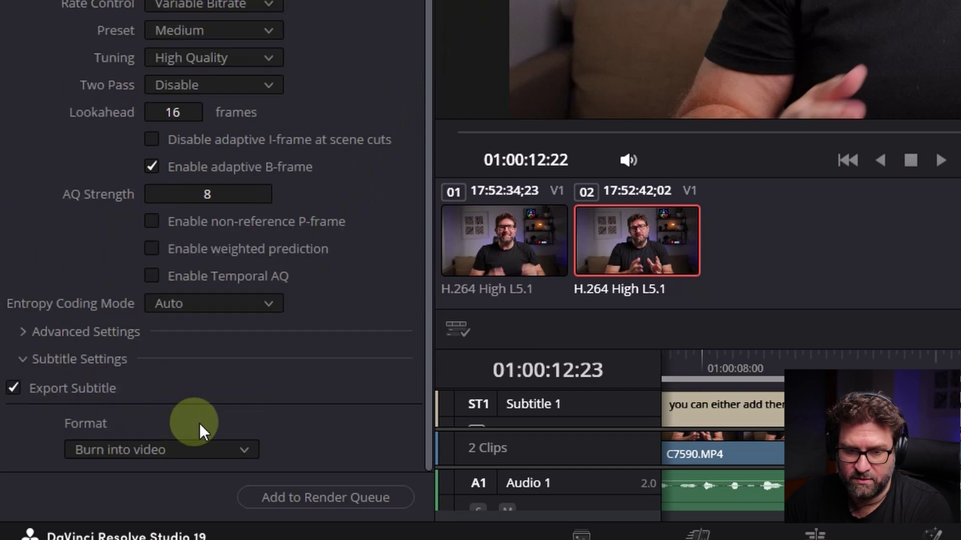
click(338, 493)
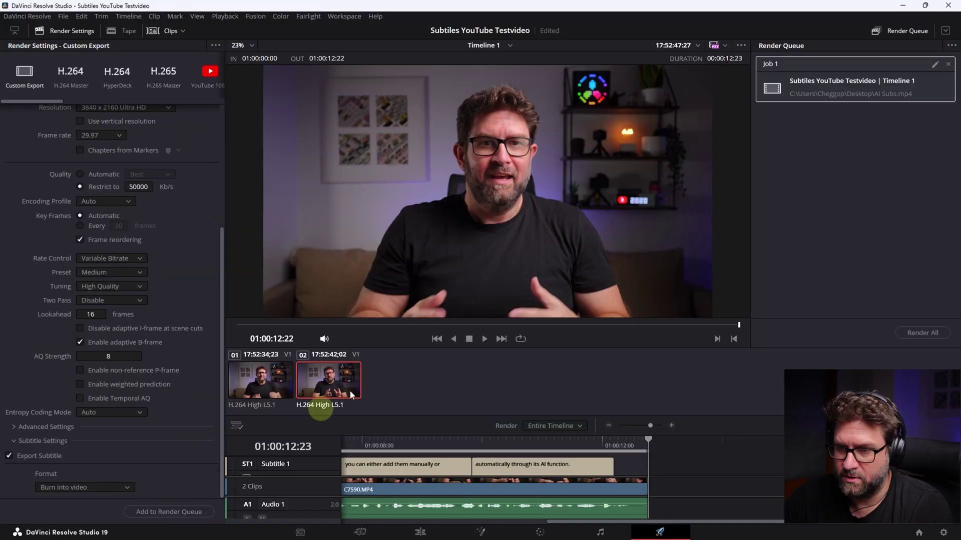
Render all queued jobs to produce AI Subs.mp4 on the Desktop
click(928, 334)
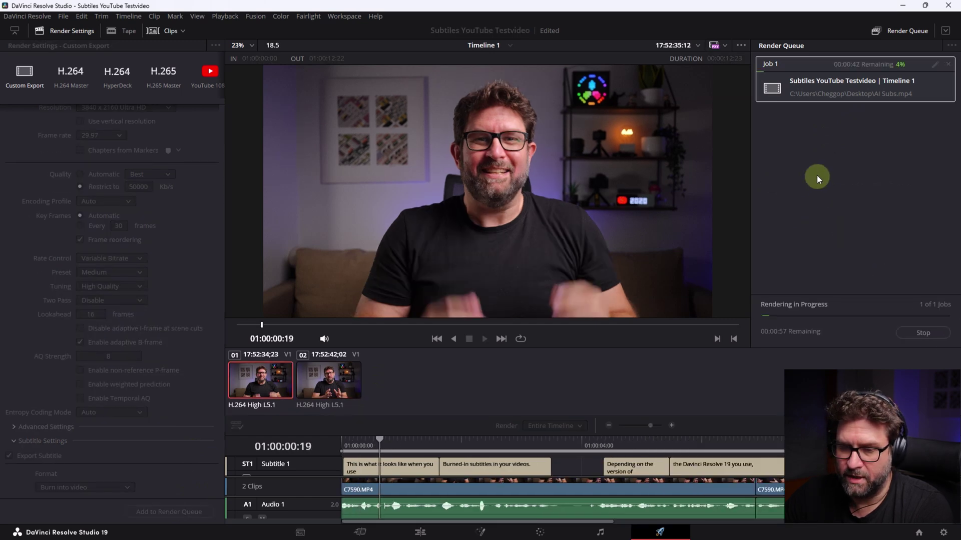